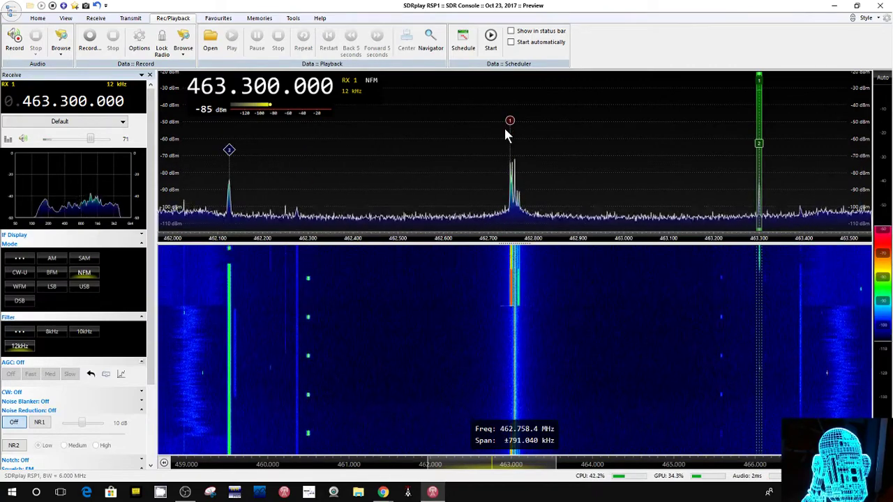
Mute the audio of the SDR Console receiver tuned to 463.300 MHz NFM.
left_click(23, 139)
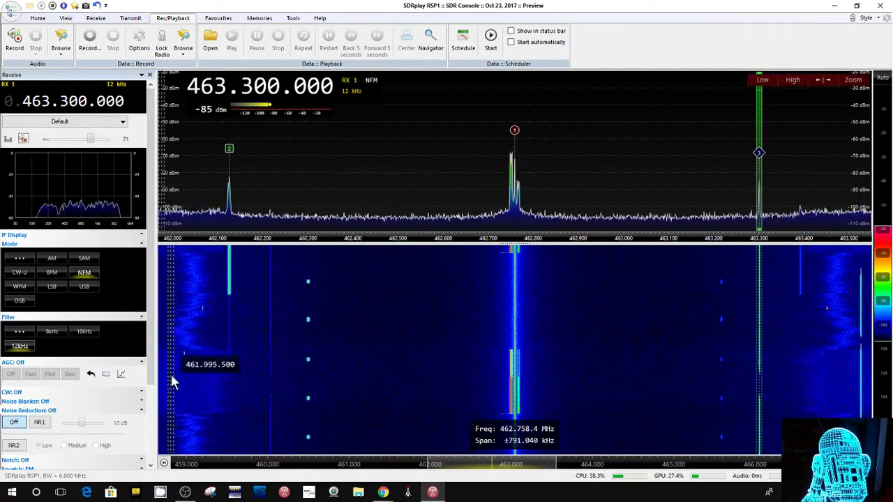
mouse_move(382, 492)
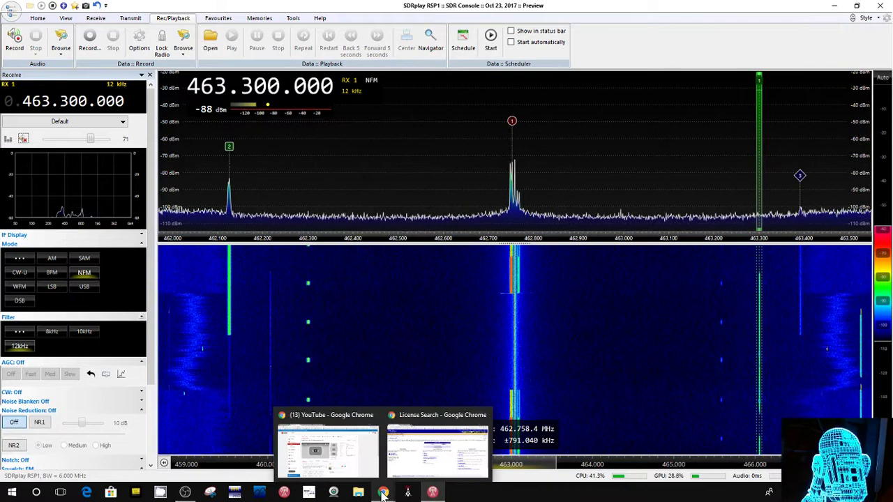
Bring the FCC ULS License Search page to the front from the Chrome taskbar preview.
left_click(419, 452)
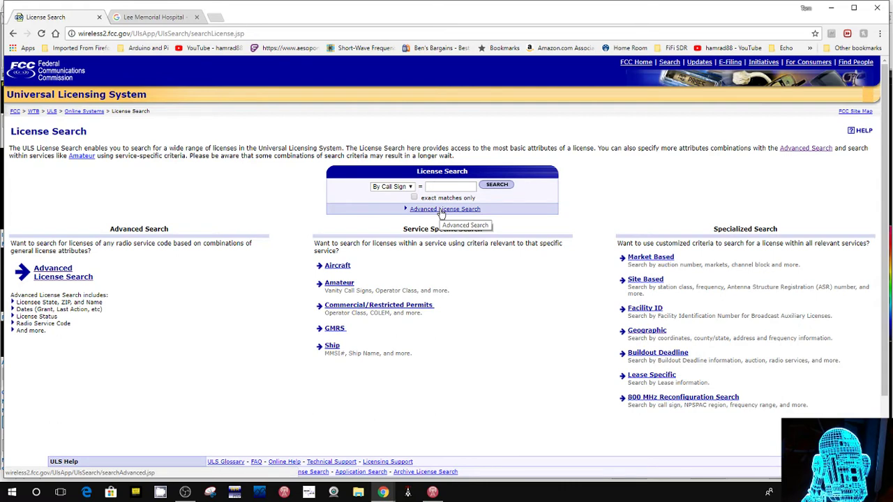
Open the Advanced License Search form with Status set to Active, and reach the Frequencies section.
left_click(441, 211)
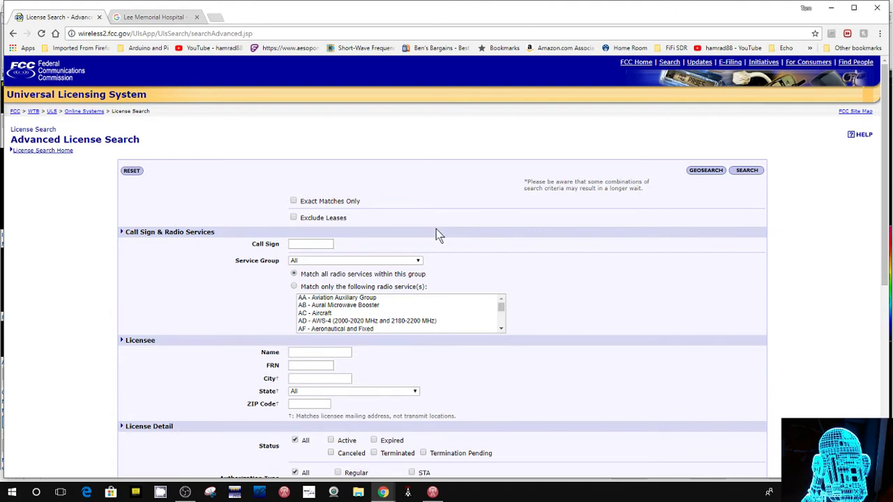
scroll(391, 262, "down", 4)
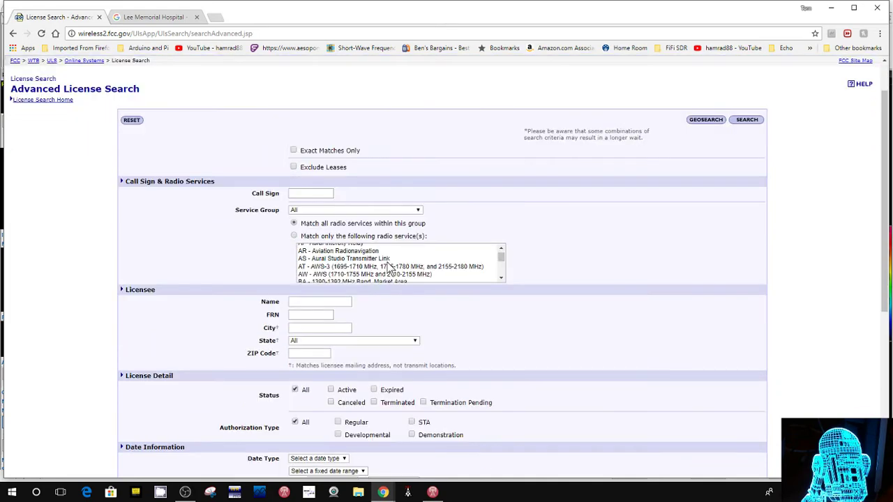
scroll(174, 325, "up", 1)
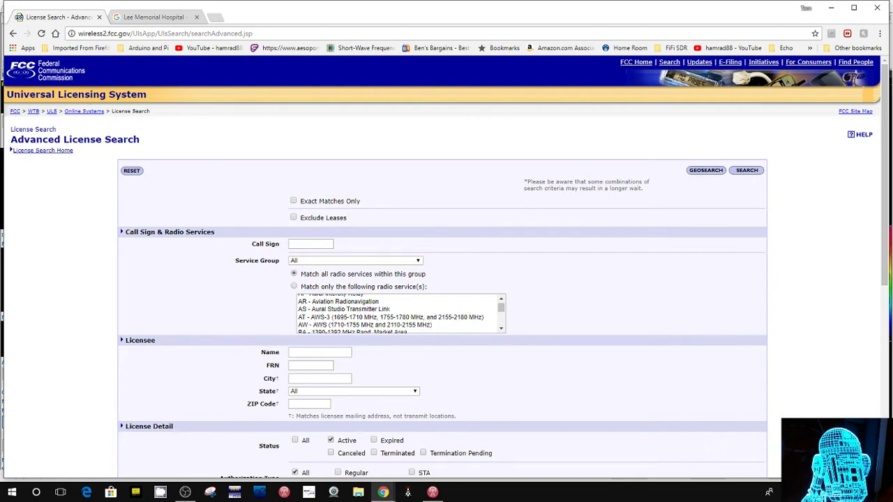
scroll(446, 279, "down", 3)
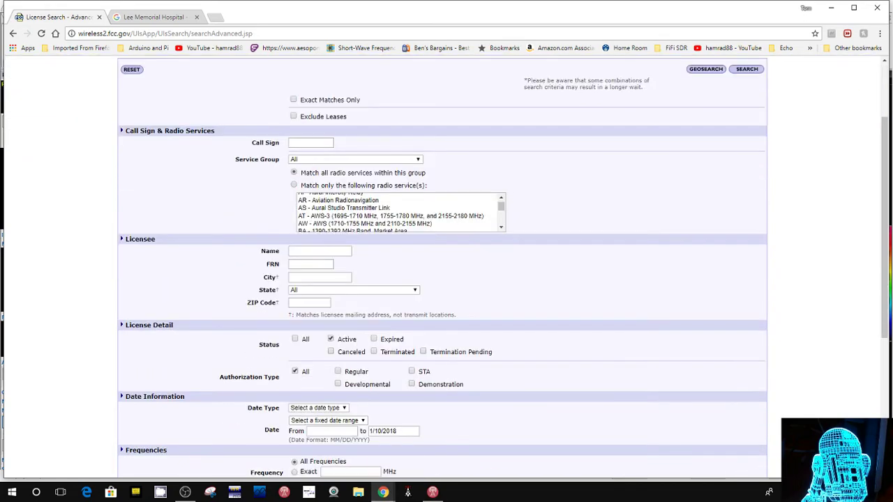
scroll(446, 279, "down", 2)
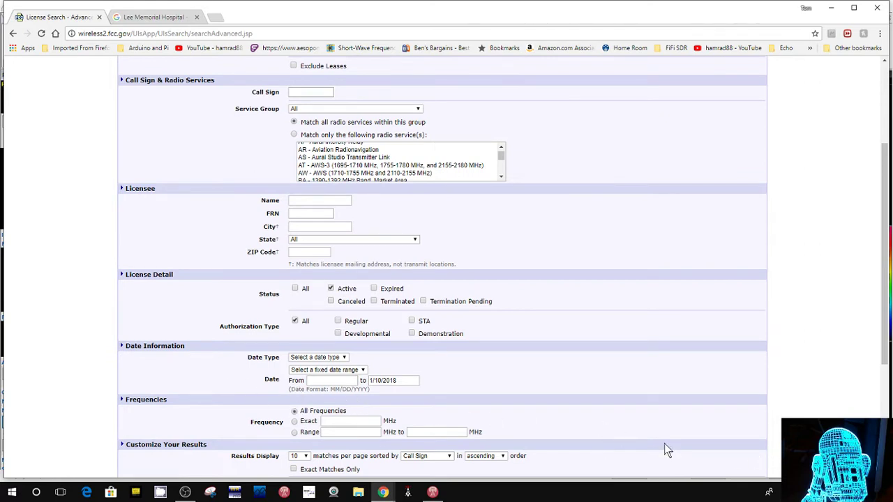
scroll(666, 450, "down", 2)
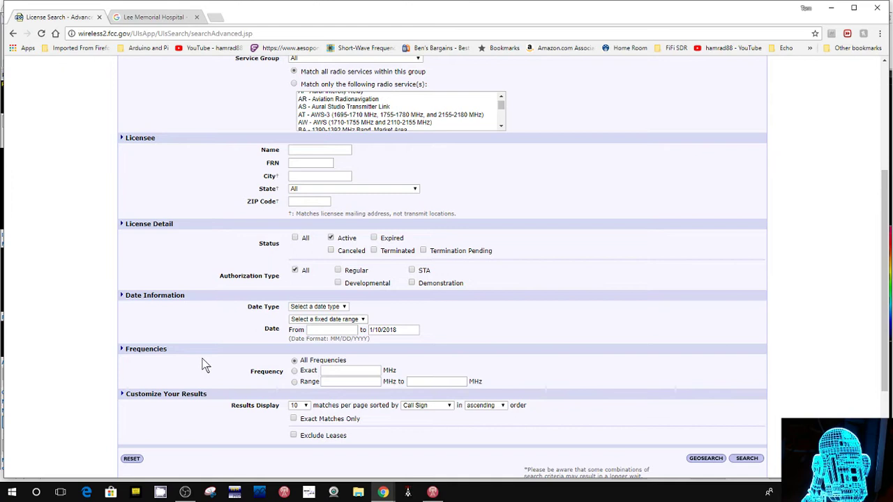
Enter 463.3 MHz as the exact search frequency.
left_click(340, 373)
type("4")
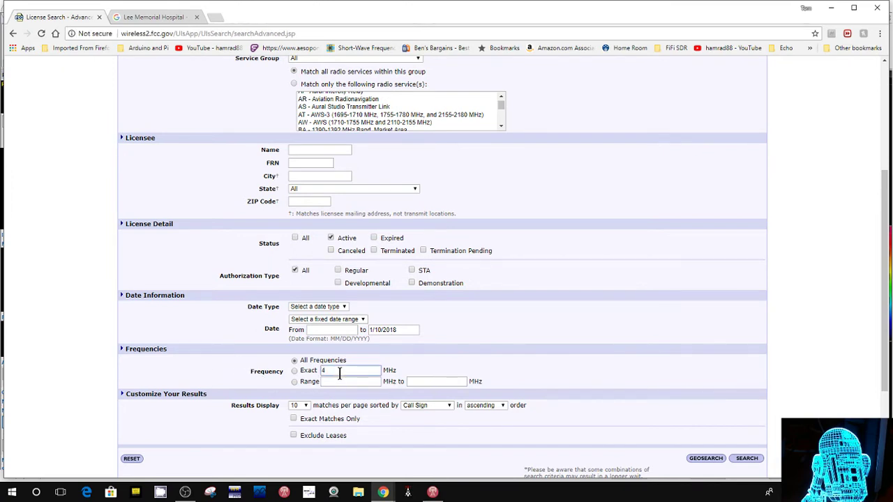
type("63.3")
scroll(584, 439, "down", 3)
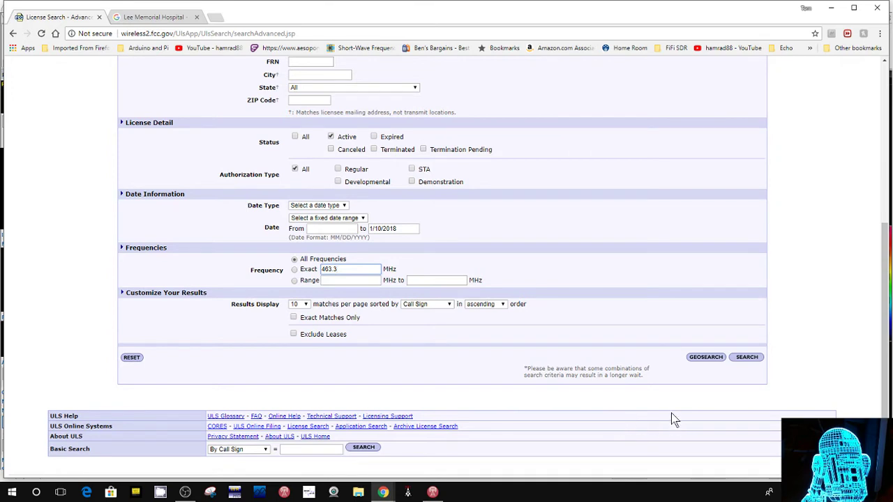
Continue to the Geographic Search page and turn on the State/County option.
left_click(707, 361)
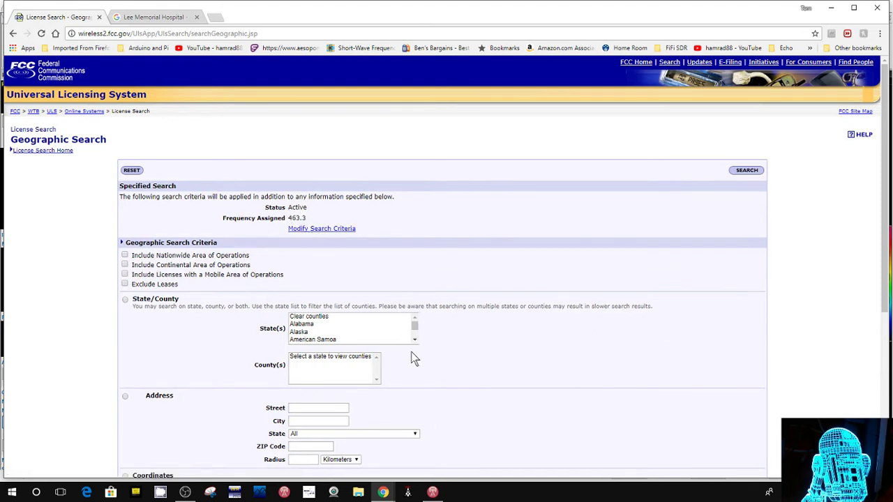
scroll(412, 359, "down", 1)
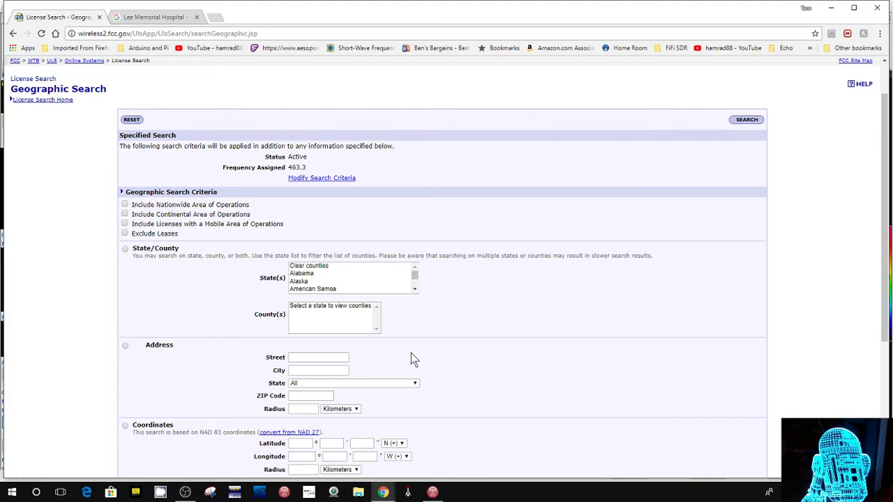
left_click(415, 288)
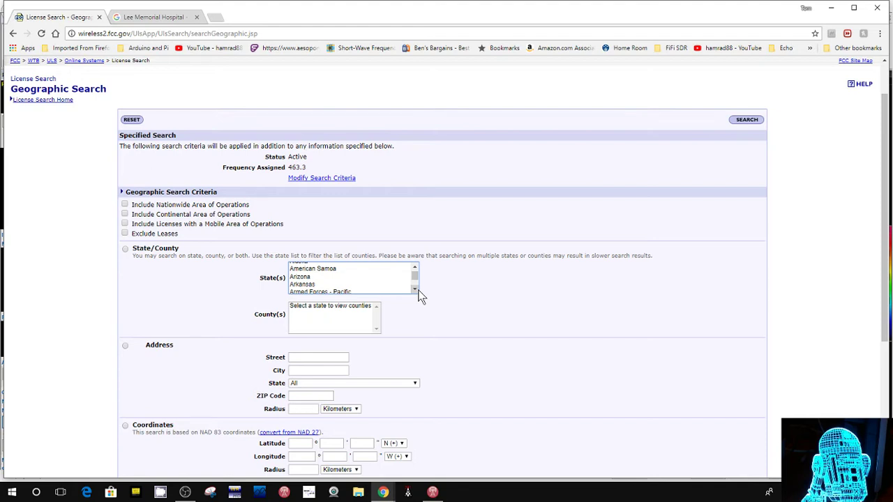
left_click(415, 288)
left_click(415, 289)
left_click(416, 289)
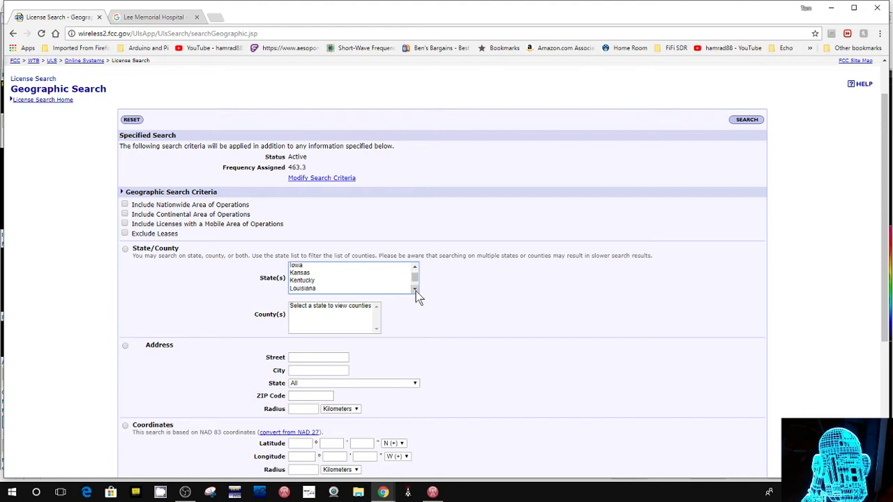
left_click(416, 289)
Choose Florida in the State(s) list to load its counties.
scroll(415, 291, "up", 2)
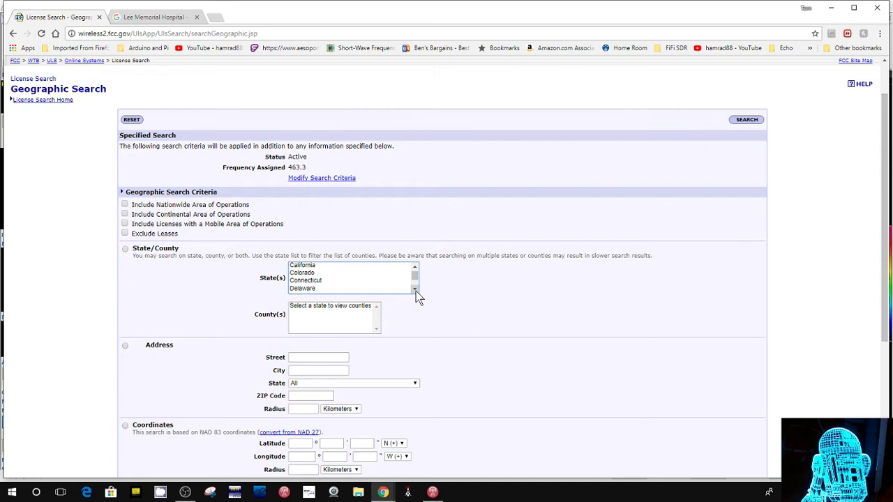
scroll(415, 291, "down", 2)
scroll(416, 291, "up", 2)
scroll(414, 291, "down", 2)
scroll(416, 279, "up", 4)
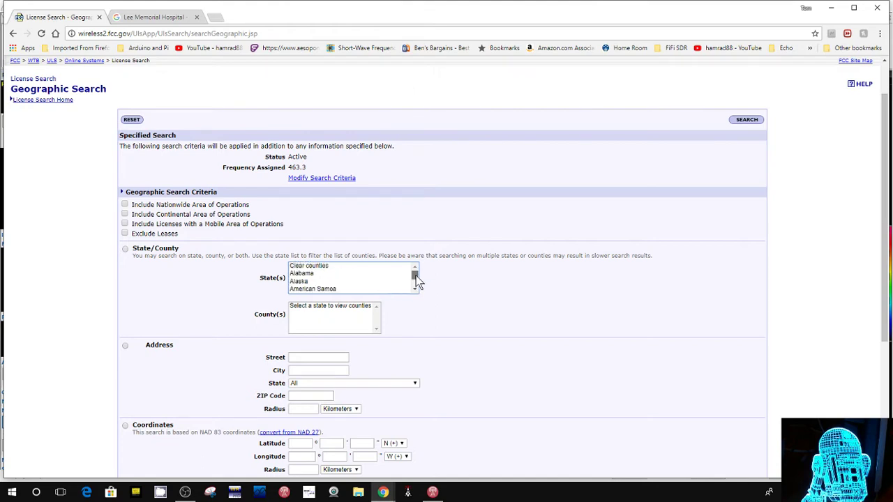
scroll(416, 280, "down", 4)
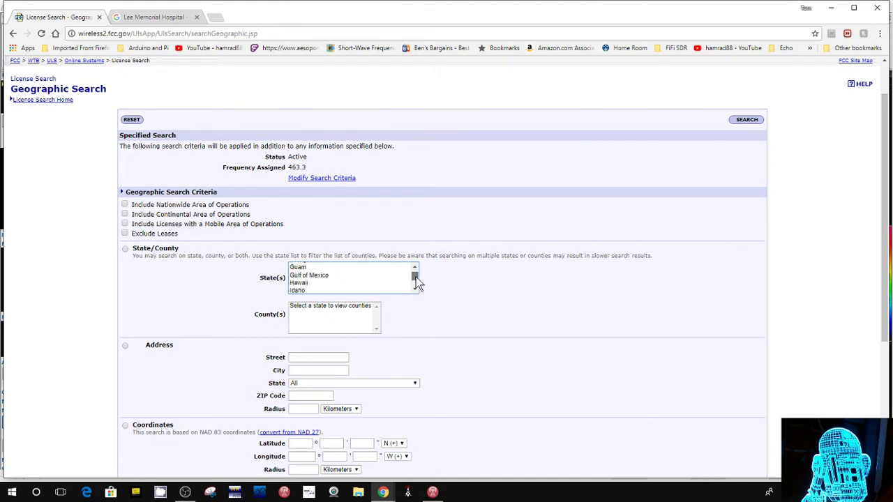
scroll(417, 280, "up", 3)
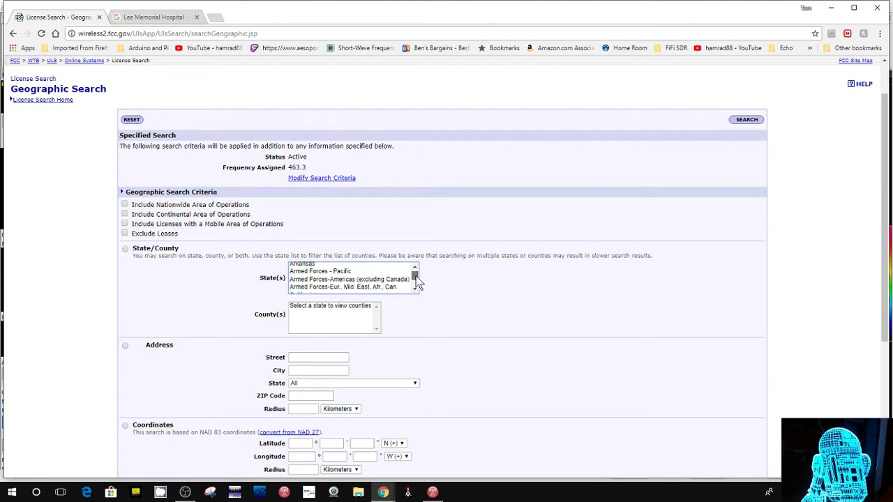
scroll(416, 280, "down", 2)
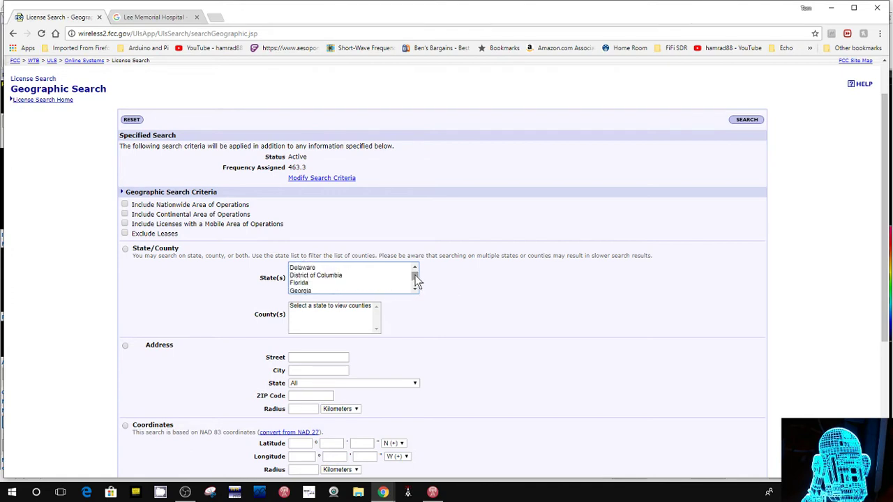
left_click(313, 283)
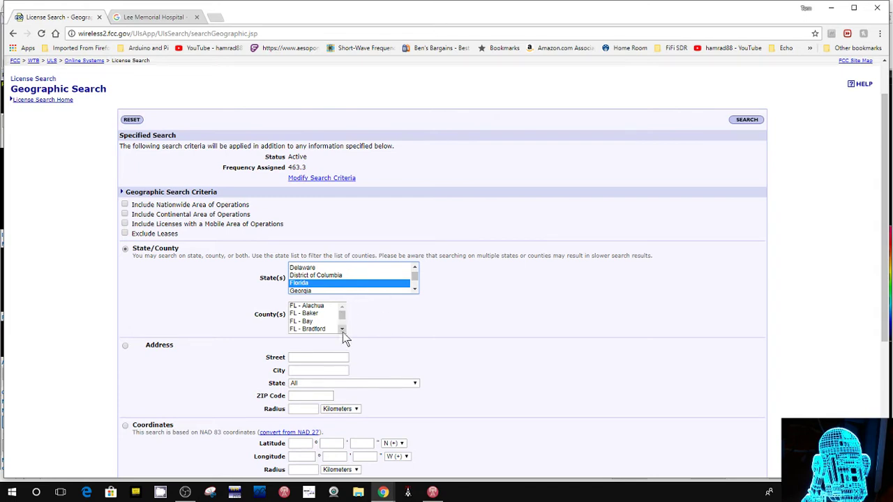
Select FL - Pinellas and FL - Pasco in the County(s) list.
scroll(343, 329, "down", 2)
scroll(344, 328, "down", 6)
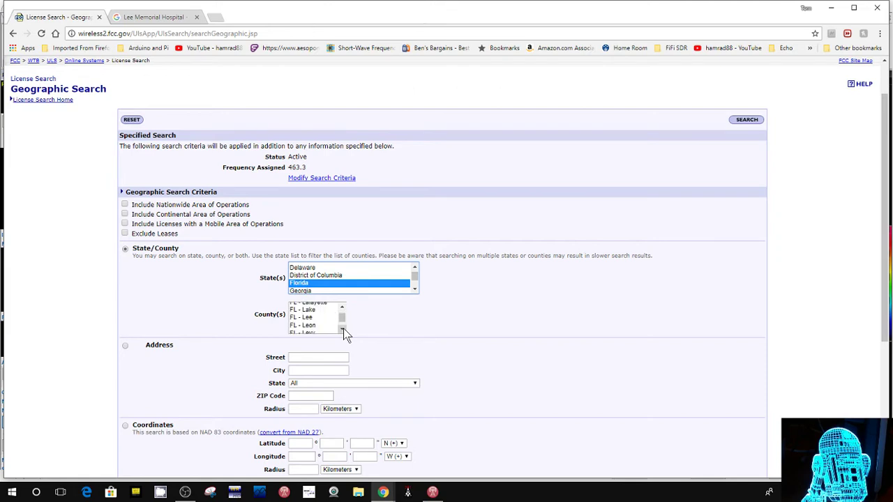
scroll(343, 328, "down", 6)
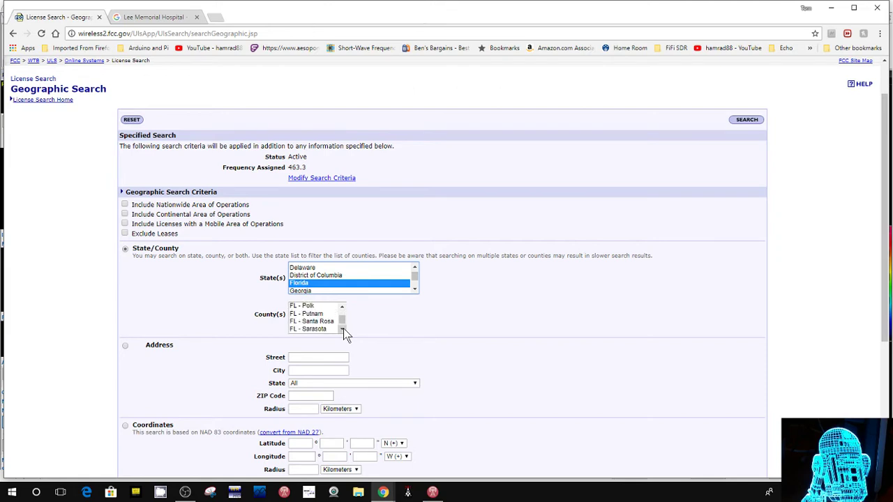
scroll(344, 328, "down", 3)
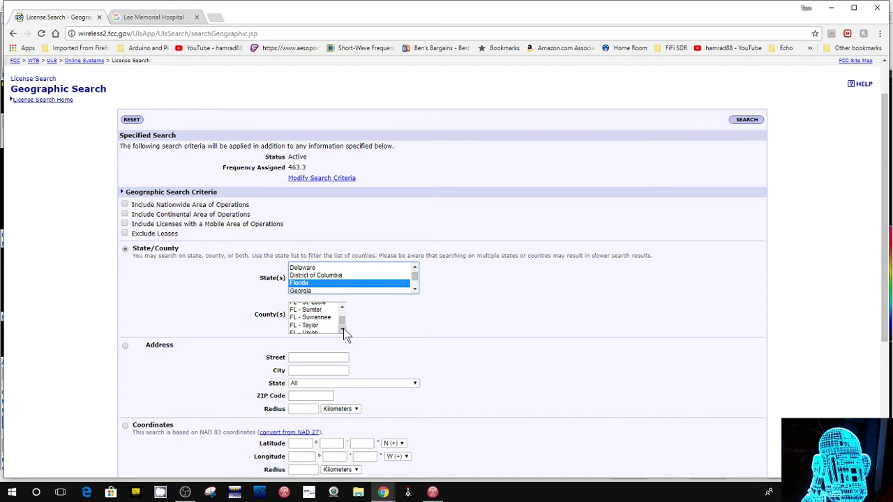
scroll(343, 328, "up", 3)
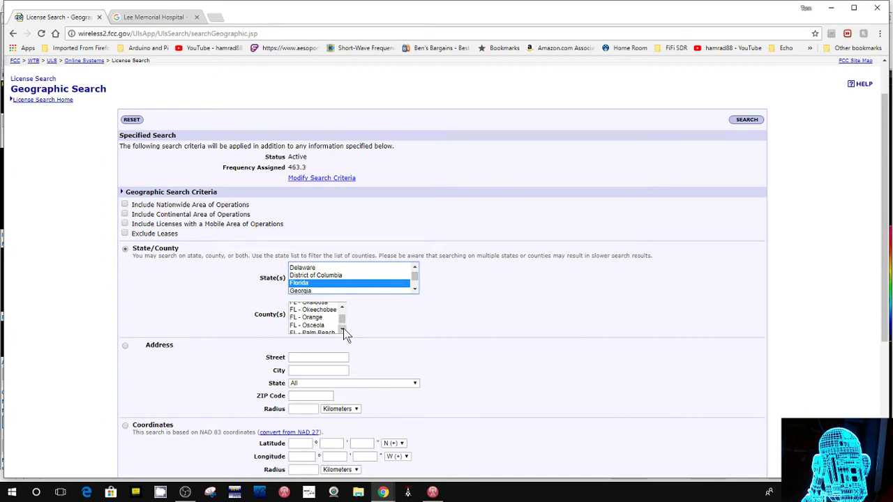
scroll(342, 338, "down", 2)
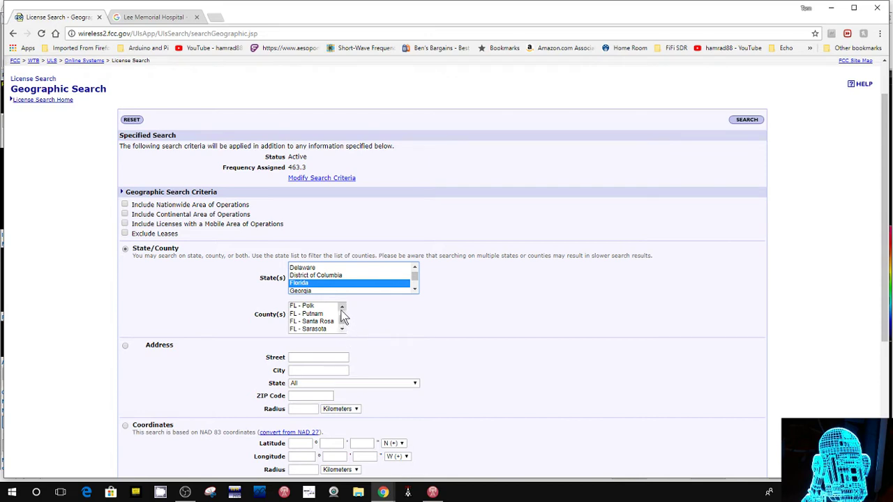
left_click(341, 318)
scroll(341, 317, "up", 2)
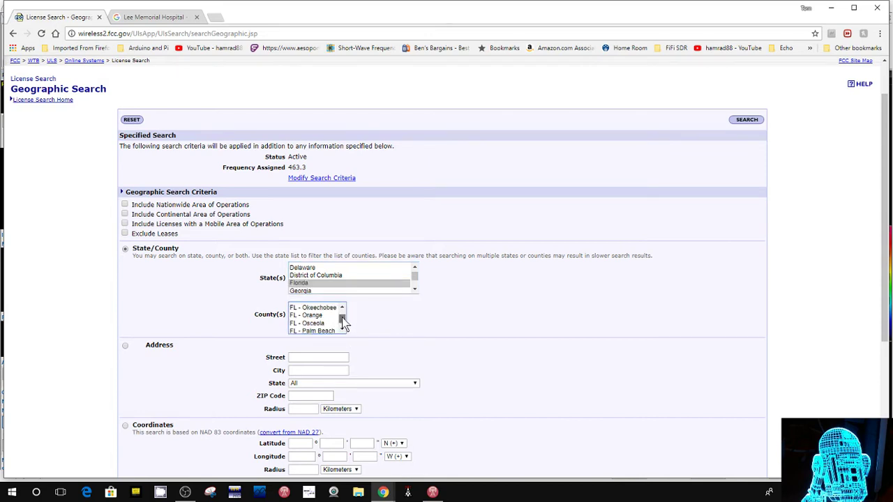
scroll(342, 316, "down", 2)
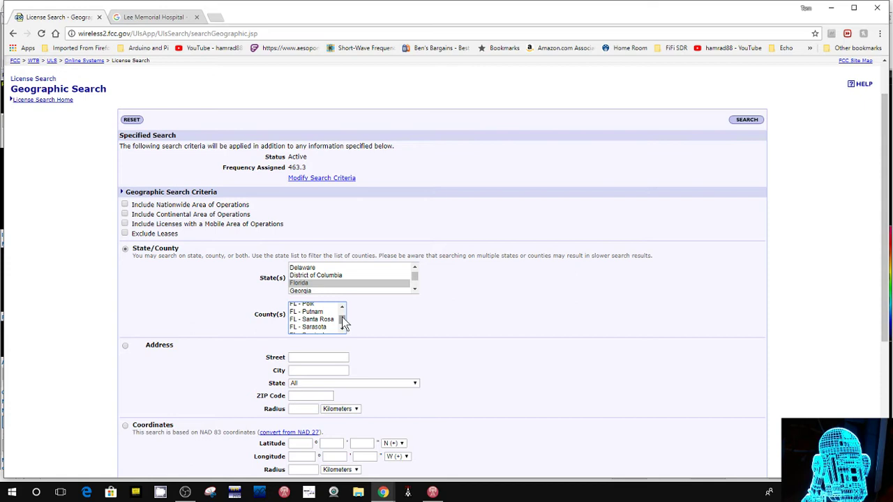
scroll(342, 319, "up", 2)
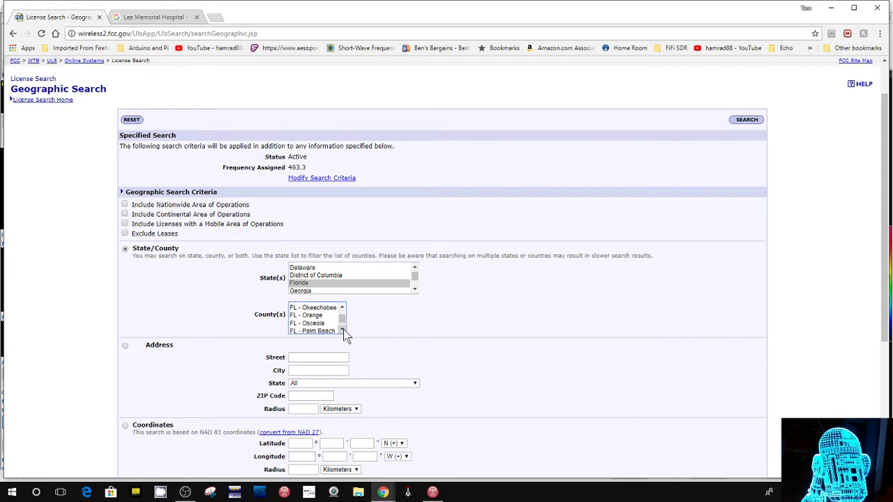
left_click(343, 330)
left_click(313, 327)
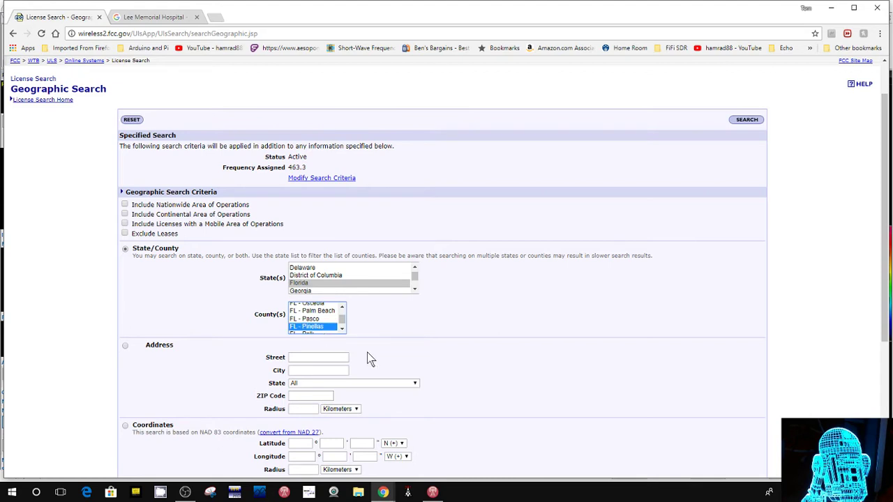
left_click(308, 319)
Add FL - Pinellas and FL - Hillsborough to the county selection.
left_click(311, 327, "ctrl")
left_click(342, 309)
left_click(341, 310)
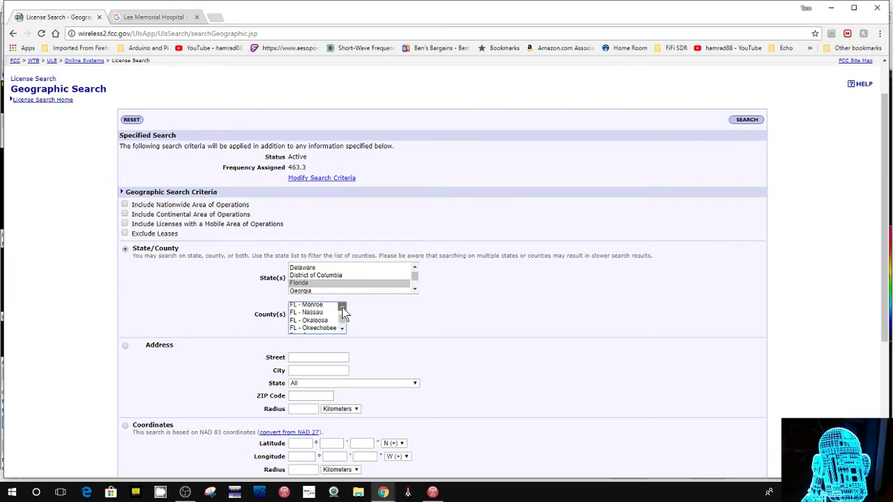
left_click(342, 309)
left_click(342, 310)
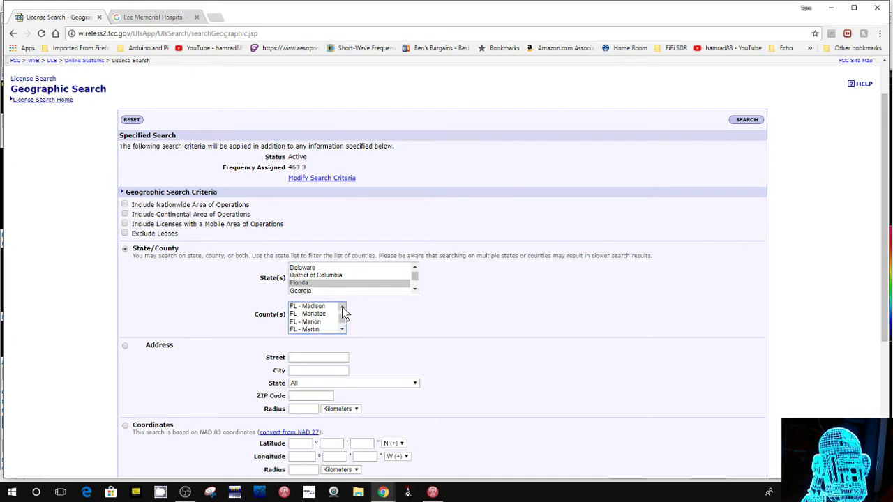
left_click(341, 307)
left_click(341, 307)
left_click(342, 307)
left_click(341, 307)
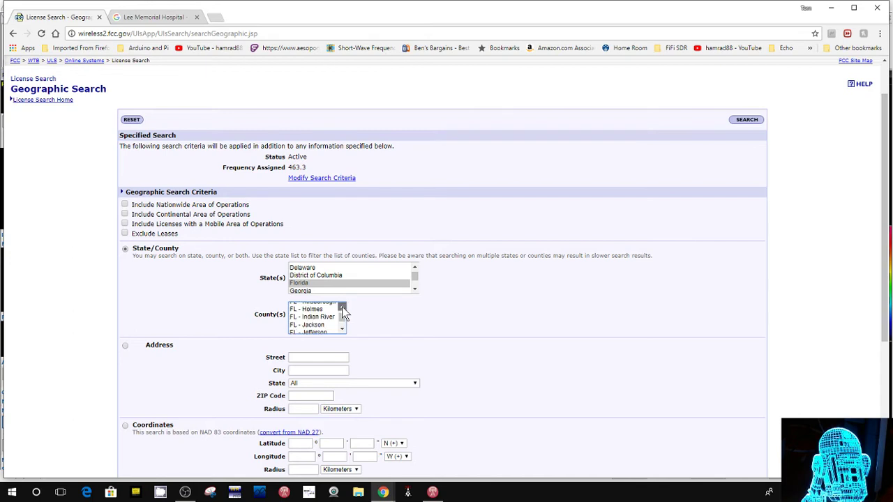
left_click(341, 307)
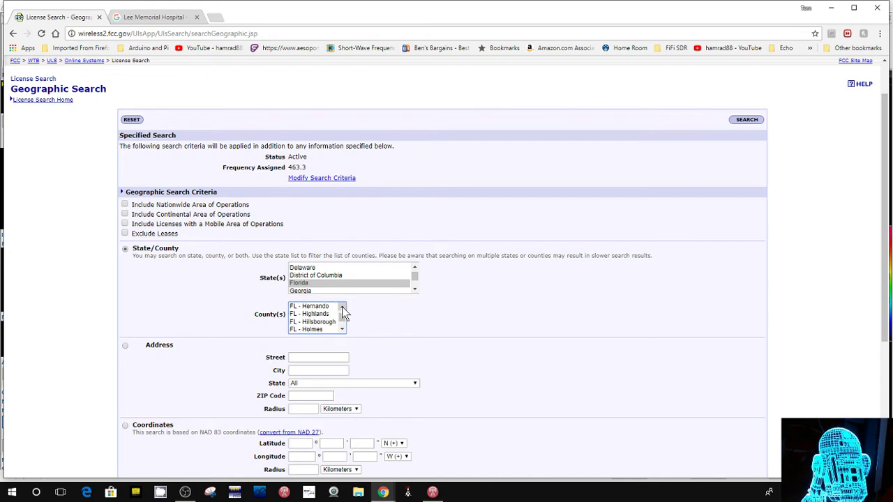
left_click(301, 322)
scroll(537, 407, "down", 1)
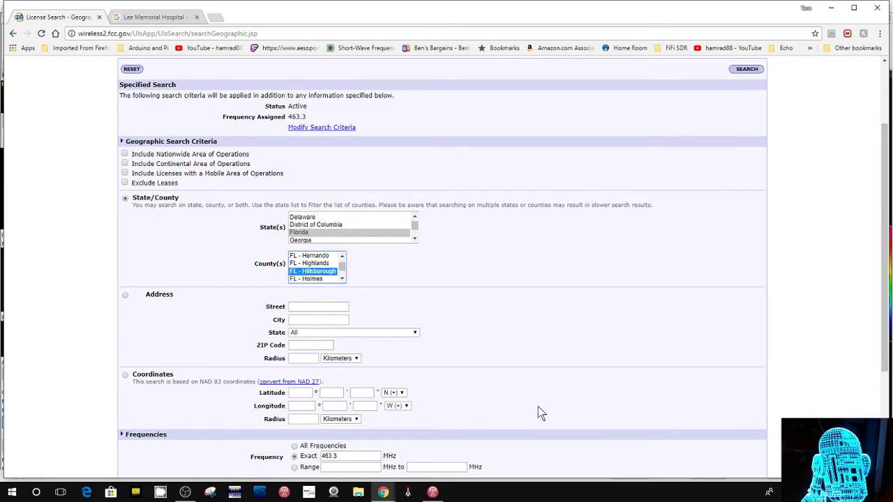
scroll(537, 413, "down", 1)
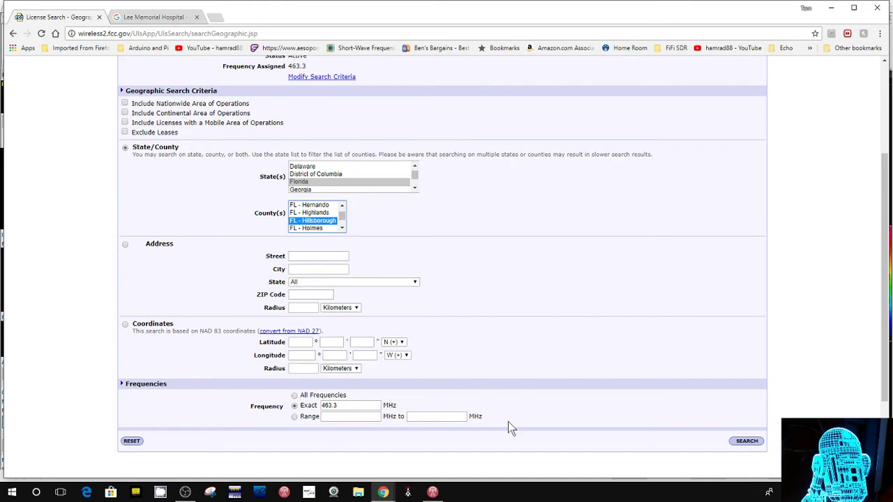
Submit the geographic search for 463.3 MHz across the three Florida counties.
left_click(747, 440)
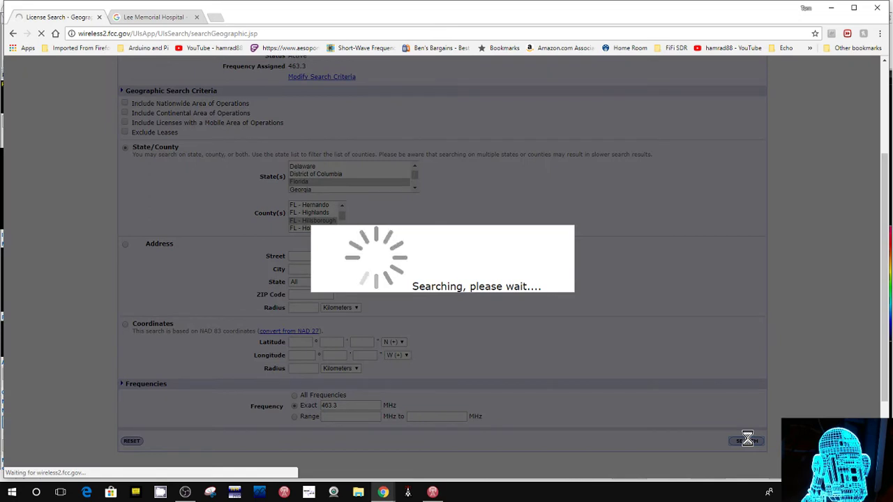